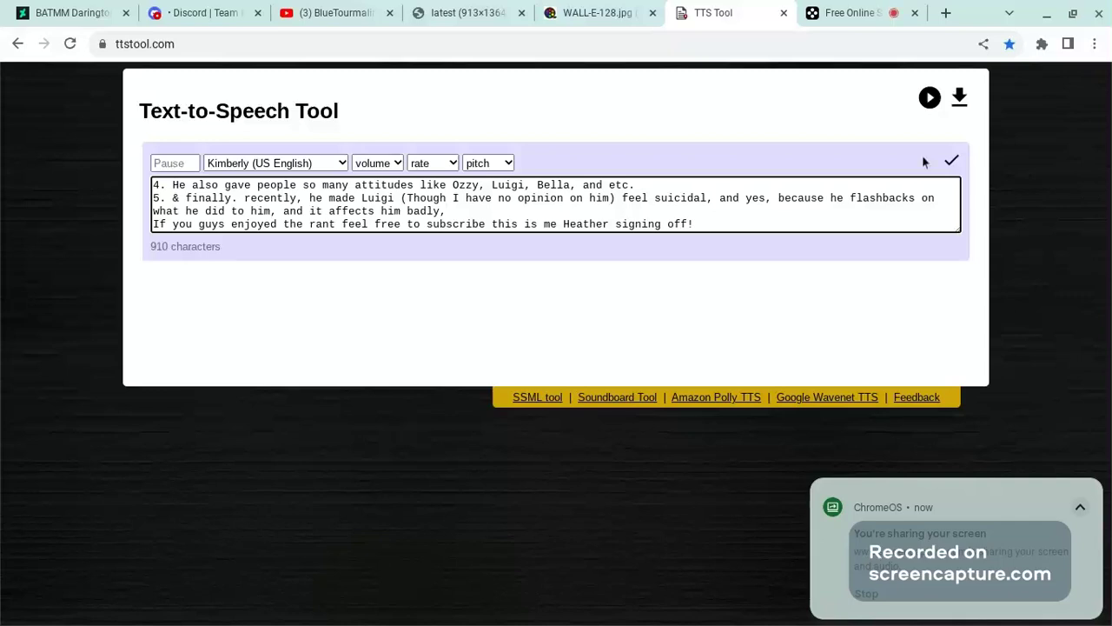
- Start reading the 910-character rant aloud in the Kimberly (US English) voice
{"action": "left_click", "coordinate": [929, 98]}
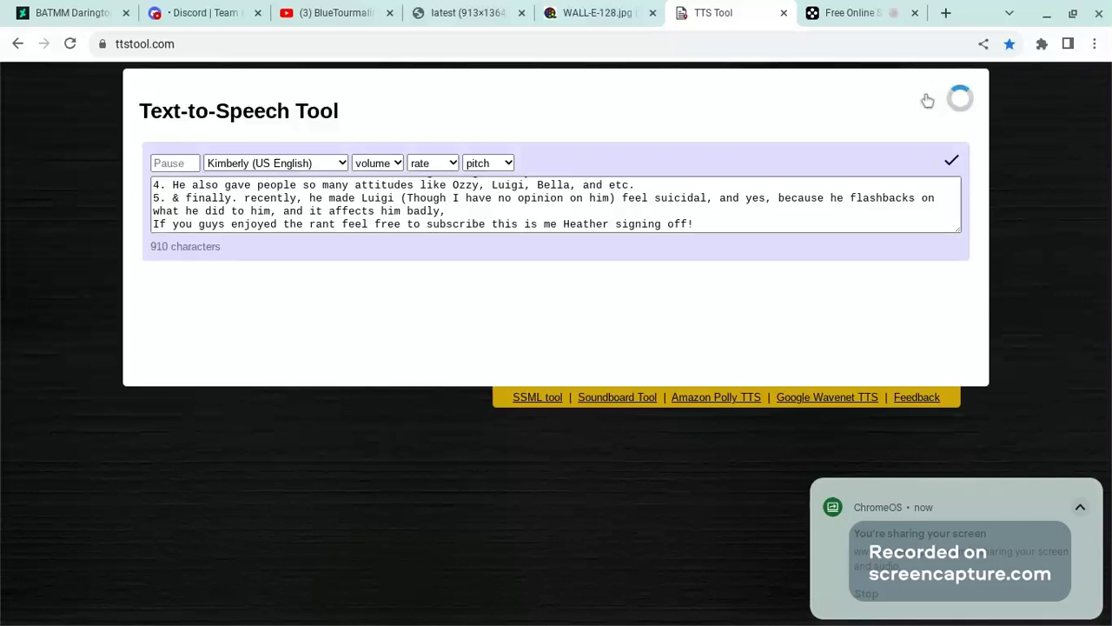
- Switch to the WALL-E-128.jpg tab showing EVE while the rant audio plays
{"action": "left_click", "coordinate": [598, 15]}
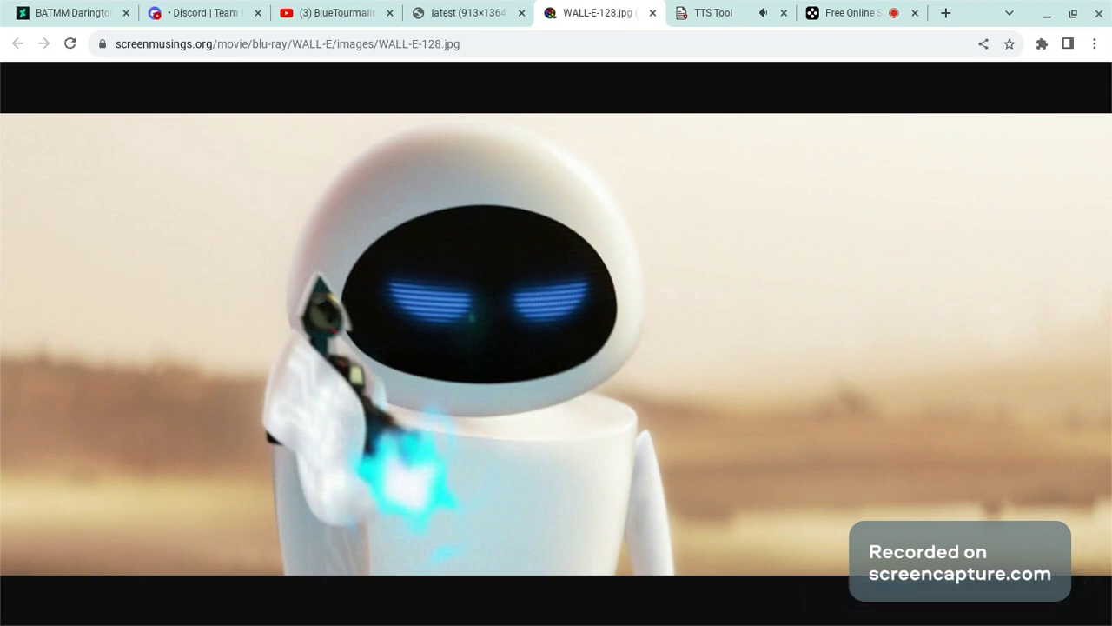
- Switch to the 'latest (913×1364)' tab showing the Eve_Scanning image
{"action": "left_click", "coordinate": [469, 12]}
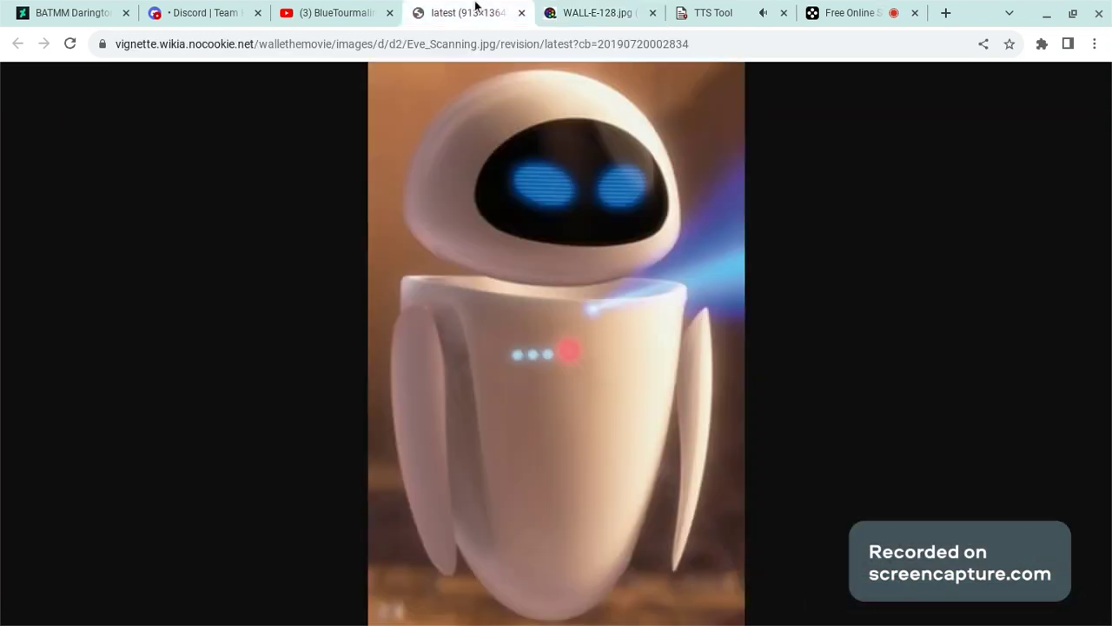